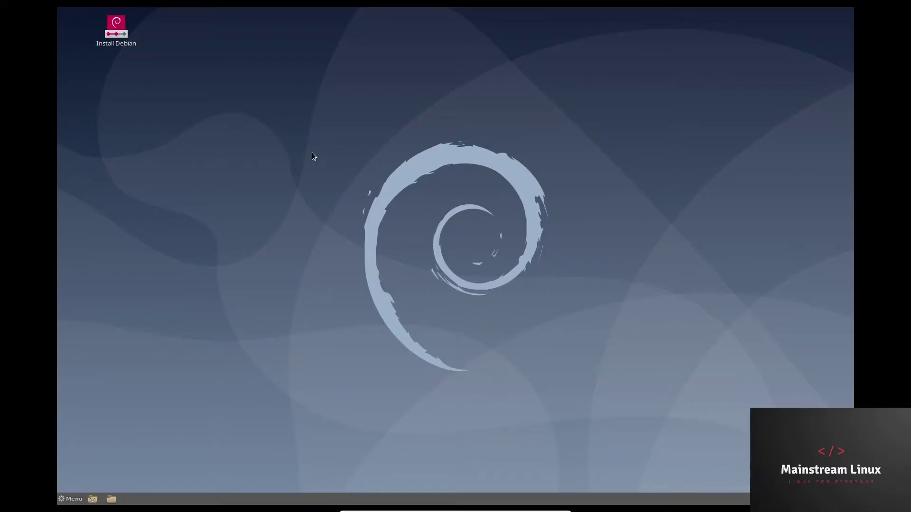
# Bring up the empty desktop's context menu and browse its folder, document and background submenus
pyautogui.rightClick(313, 138)
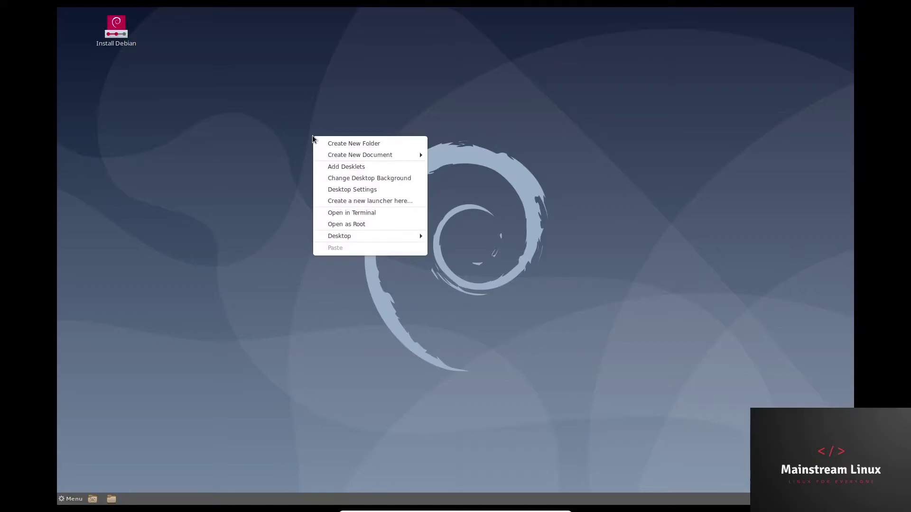
pyautogui.moveTo(365, 157)
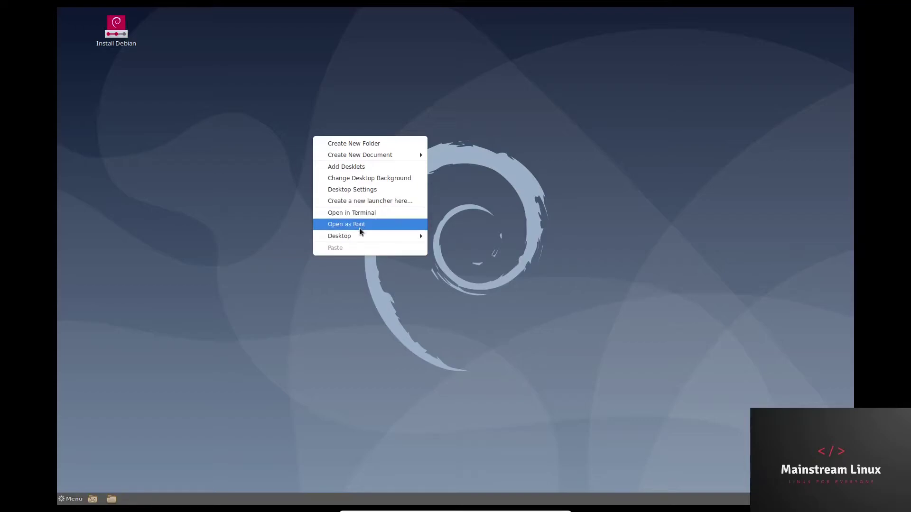
pyautogui.moveTo(360, 238)
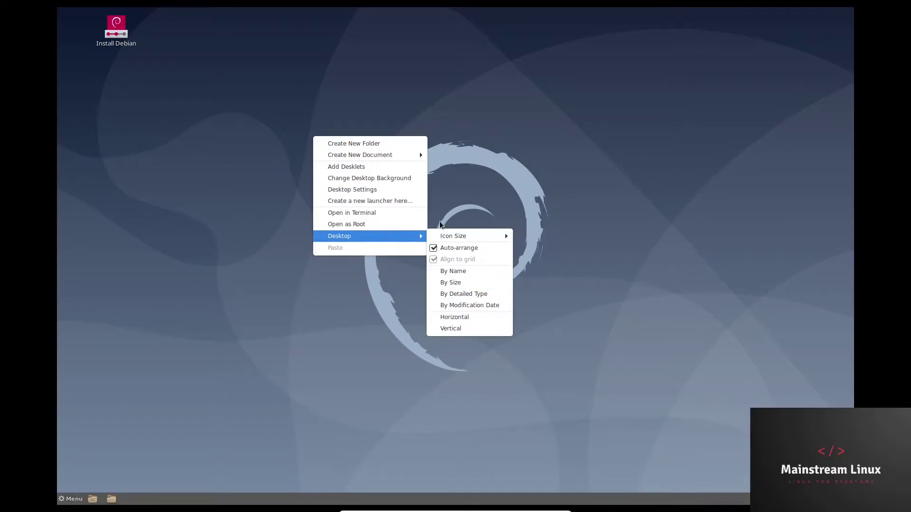
# Choose the desert road image from the Backgrounds collection as the wallpaper
pyautogui.click(356, 178)
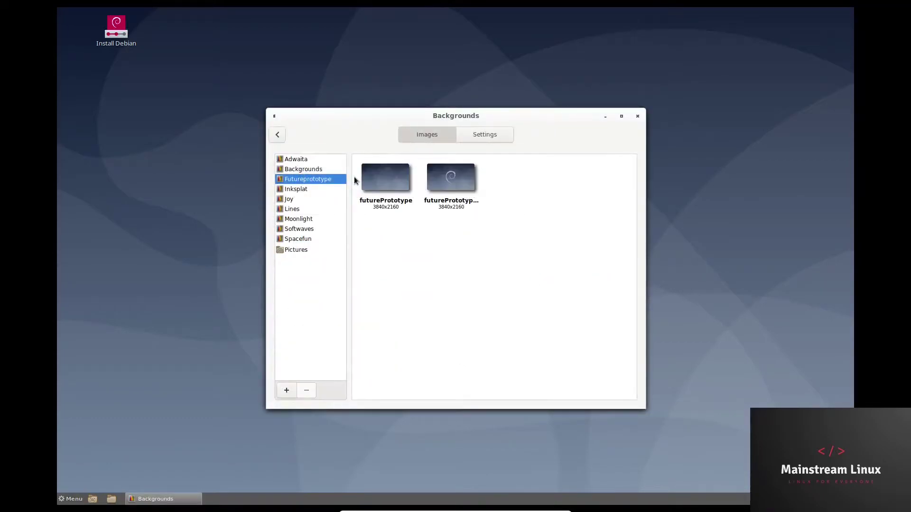
pyautogui.click(317, 171)
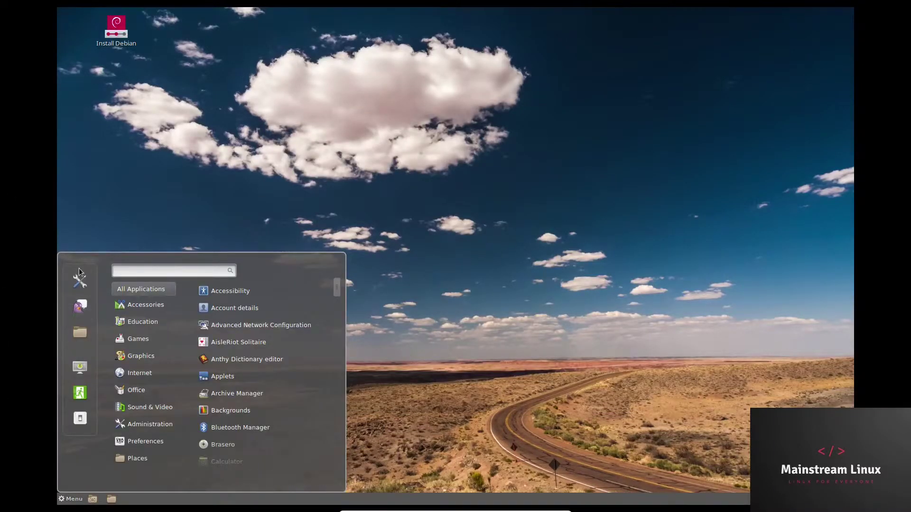
# Open System Settings, view the Themes page, then return to the settings overview
pyautogui.click(80, 281)
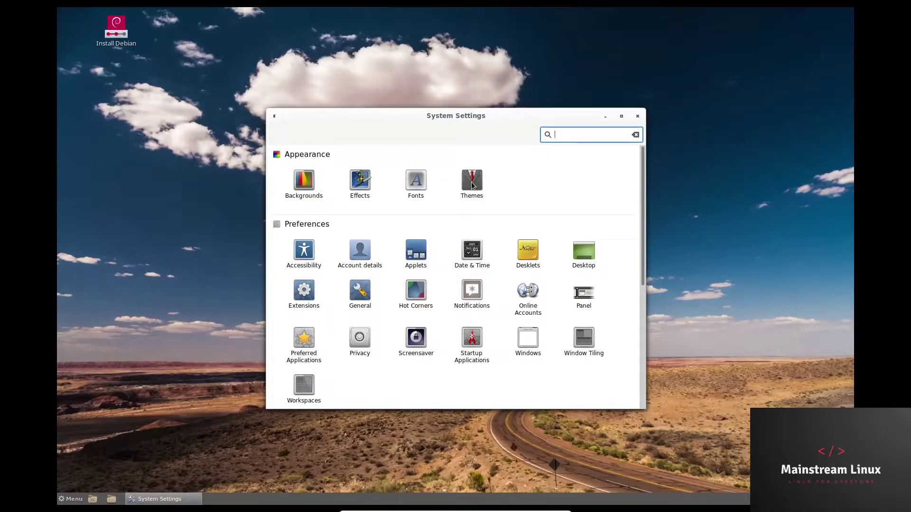
pyautogui.click(472, 183)
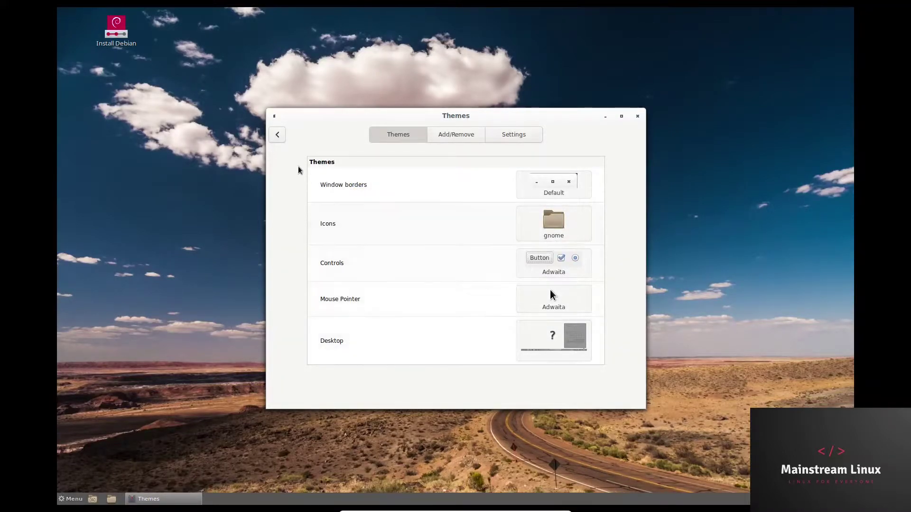
pyautogui.click(276, 136)
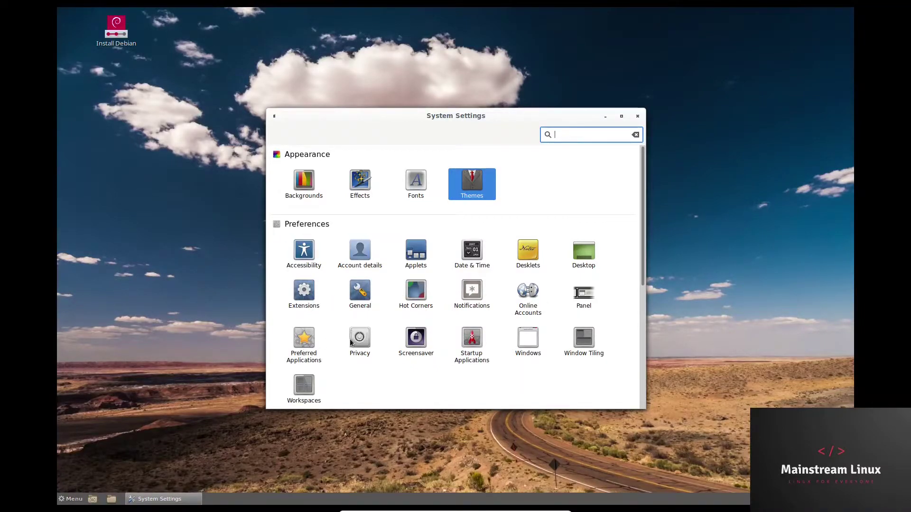
pyautogui.scroll(-1, 456, 304)
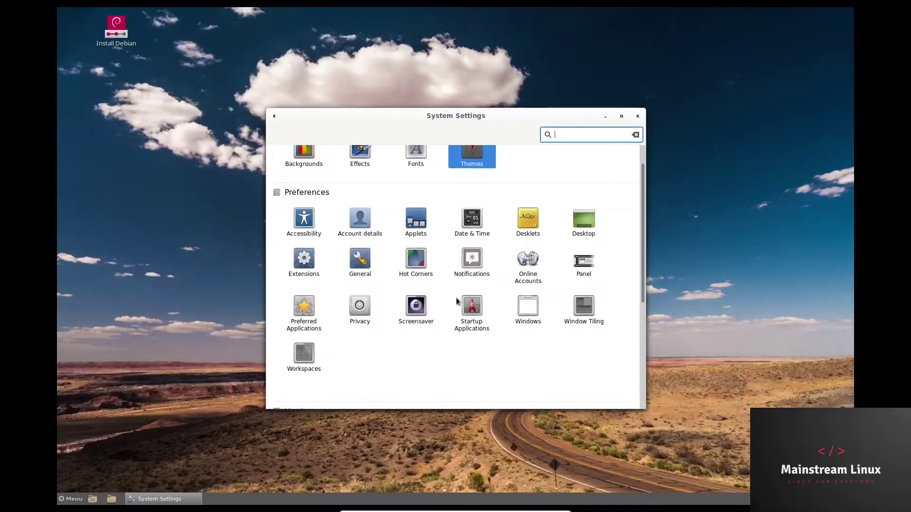
# Add a Google account in Online Accounts, signing in with the account e-mail and allowing access
pyautogui.click(528, 260)
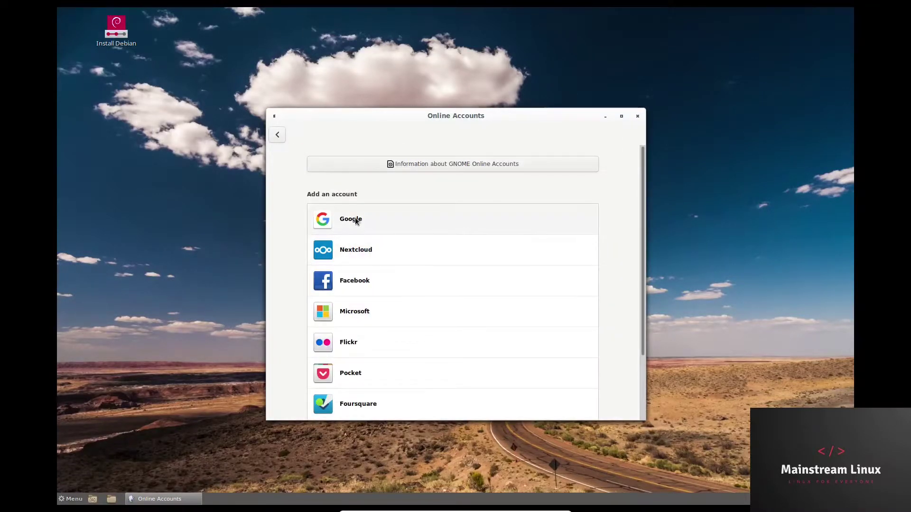
pyautogui.click(355, 221)
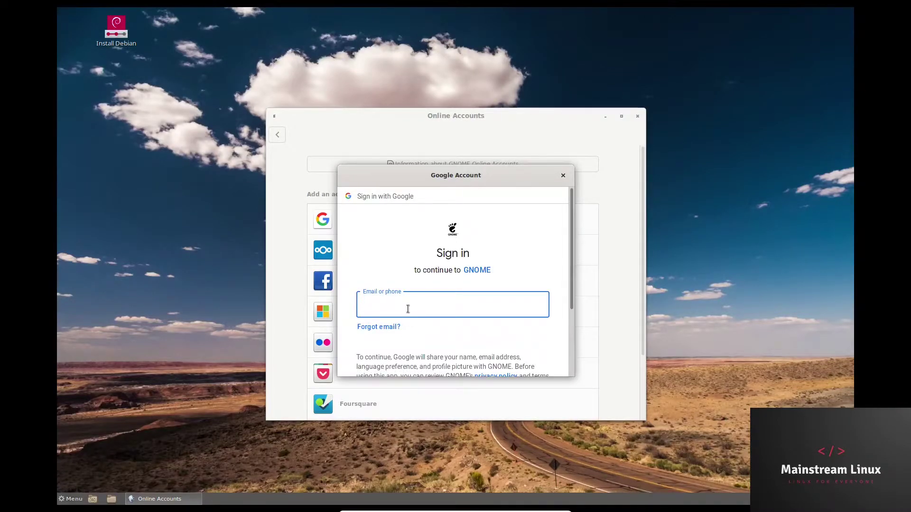
pyautogui.write('mail')
pyautogui.press('BackSpace')
pyautogui.press('BackSpace')
pyautogui.press('BackSpace')
pyautogui.write('ainst')
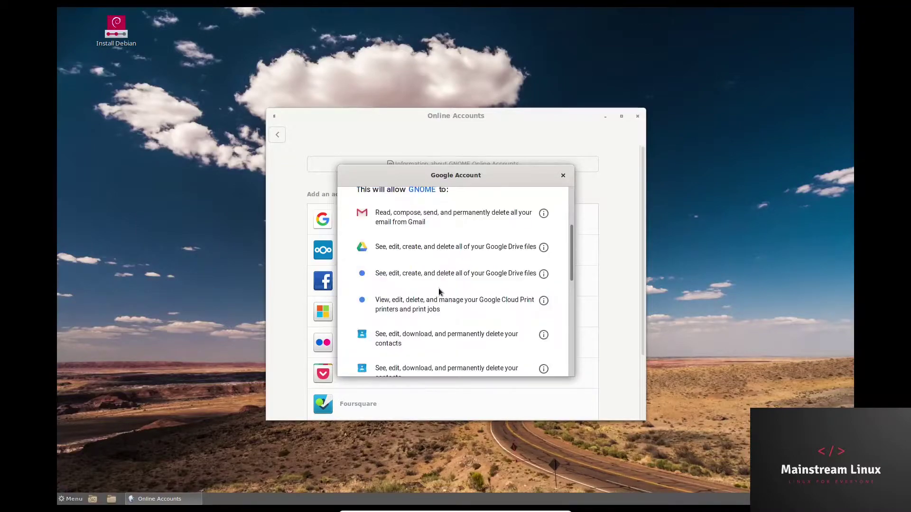
pyautogui.scroll(-10, 458, 289)
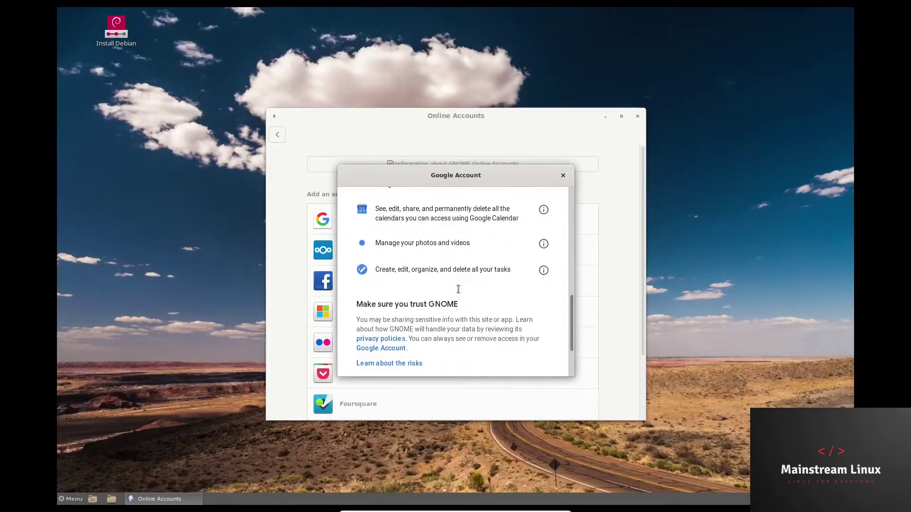
pyautogui.scroll(-5, 458, 289)
pyautogui.click(532, 314)
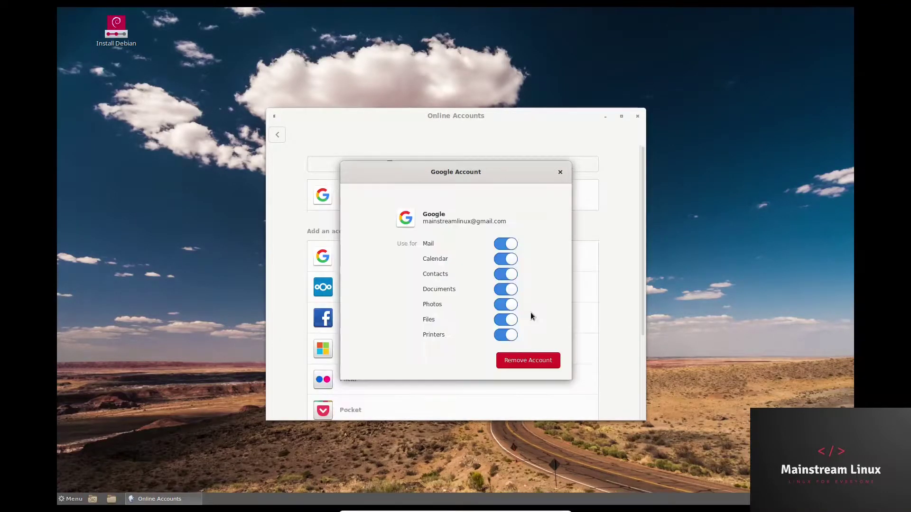
pyautogui.click(560, 172)
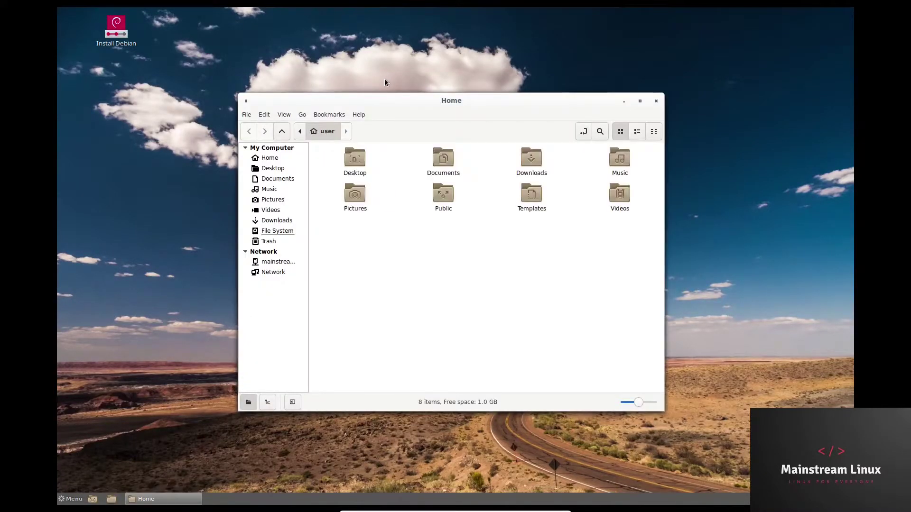
# Open 23625.jpg from the Mainstream Linux folder on Google Drive
pyautogui.click(269, 263)
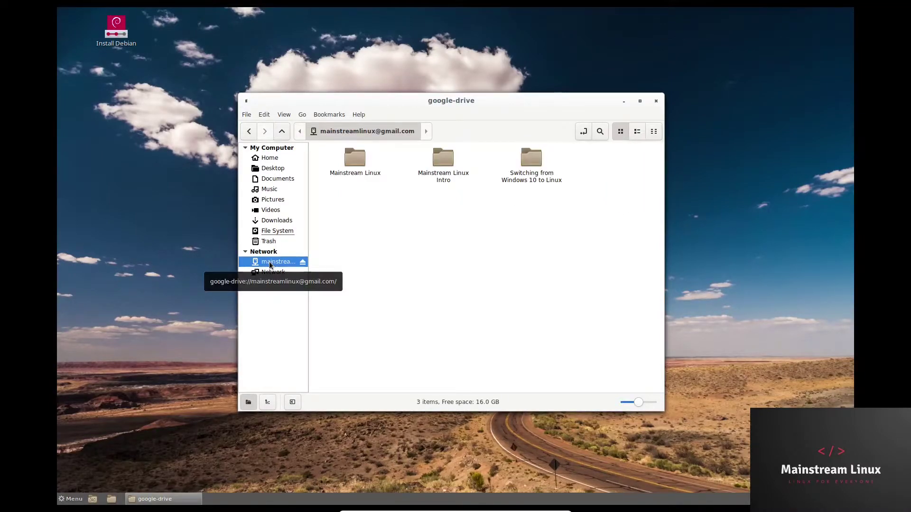
pyautogui.doubleClick(362, 164)
pyautogui.doubleClick(354, 161)
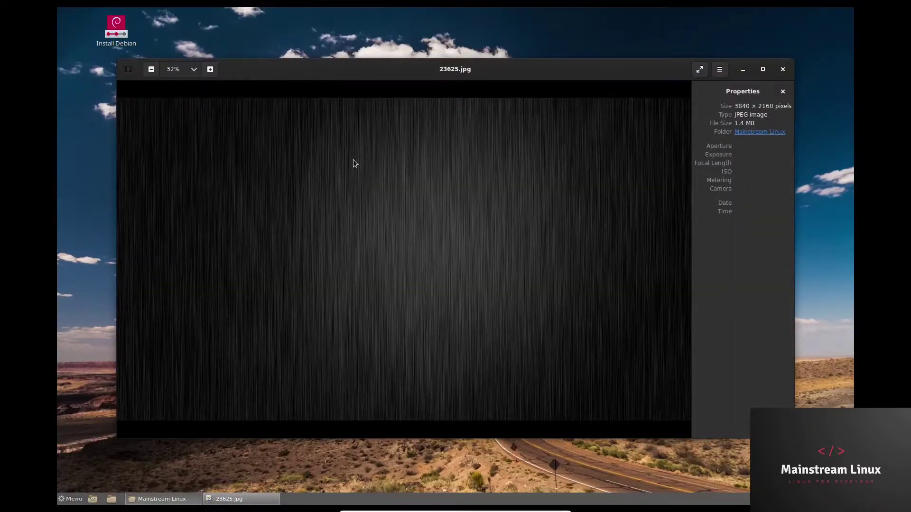
# Close the 23625.jpg image and move the Nemo window up and left
pyautogui.click(783, 69)
pyautogui.moveTo(386, 106); pyautogui.dragTo(339, 75)
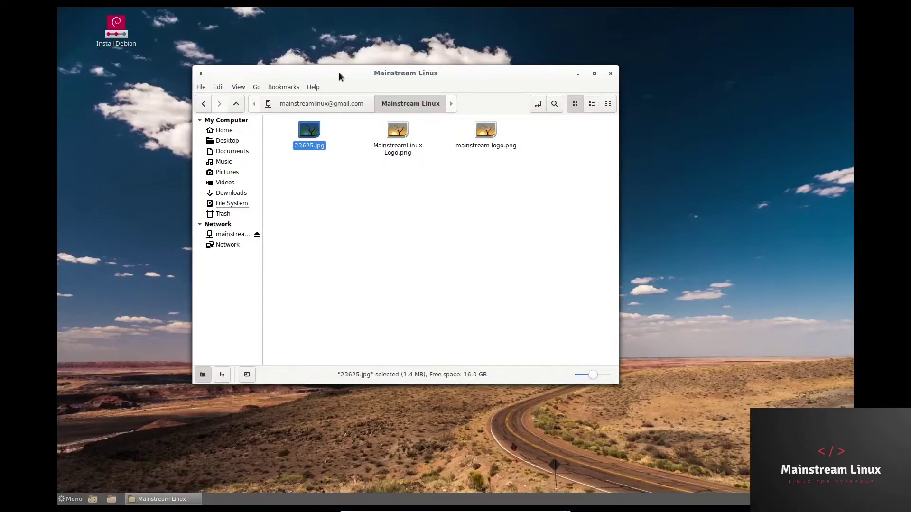
# Look inside the Mainstream Linux Intro folder, then return to the Google Drive's top level
pyautogui.click(226, 236)
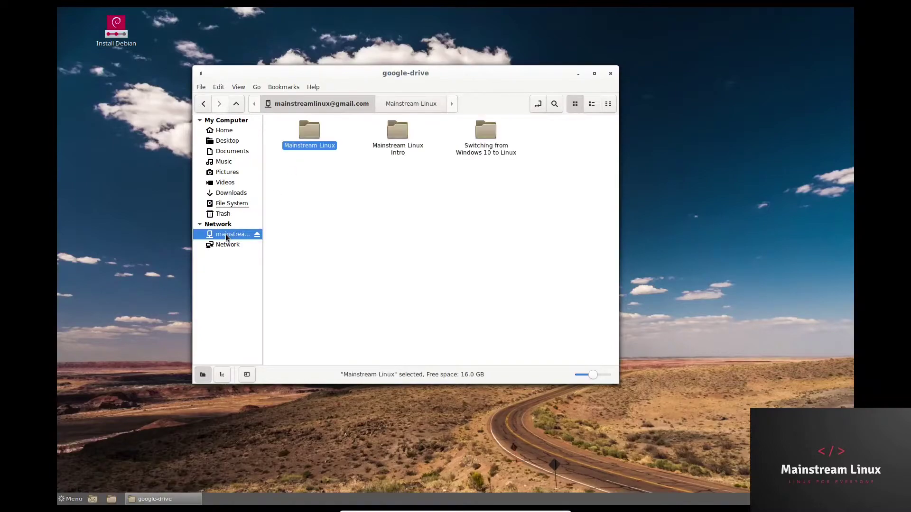
pyautogui.moveTo(407, 92); pyautogui.dragTo(467, 66)
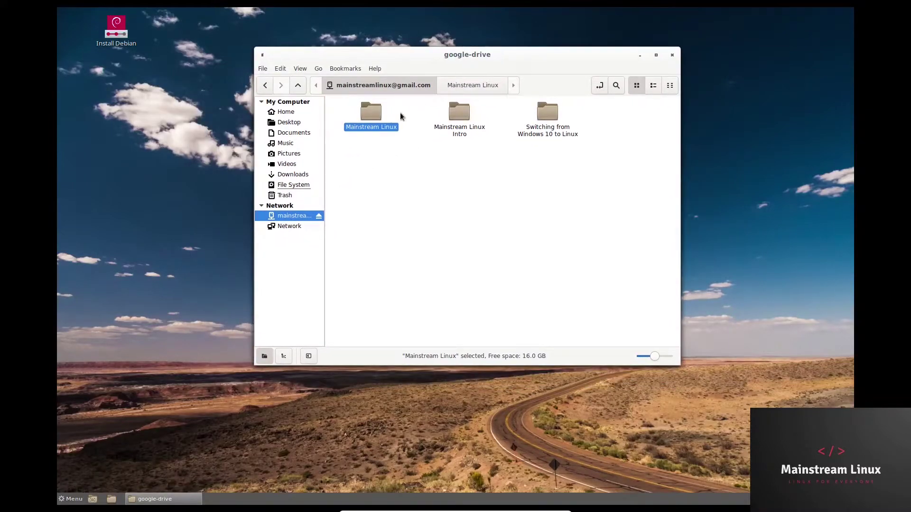
pyautogui.doubleClick(456, 114)
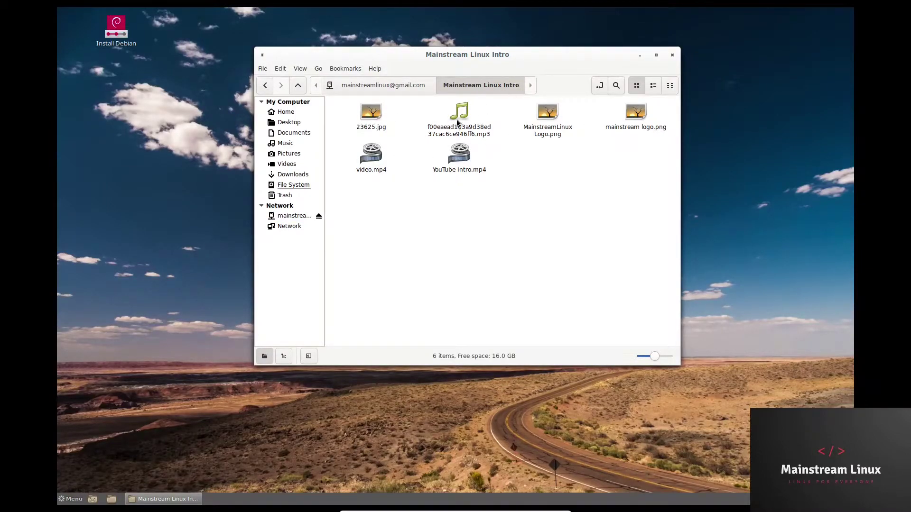
pyautogui.click(376, 87)
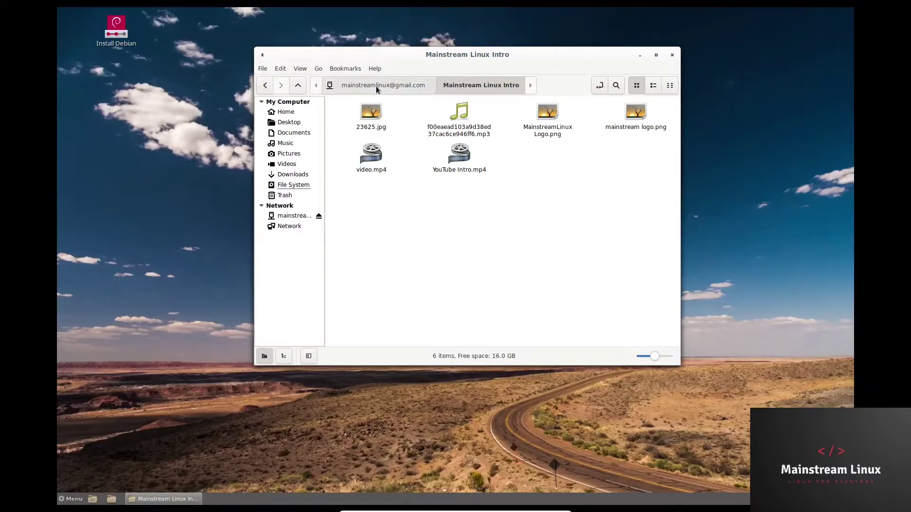
pyautogui.click(472, 86)
pyautogui.click(403, 84)
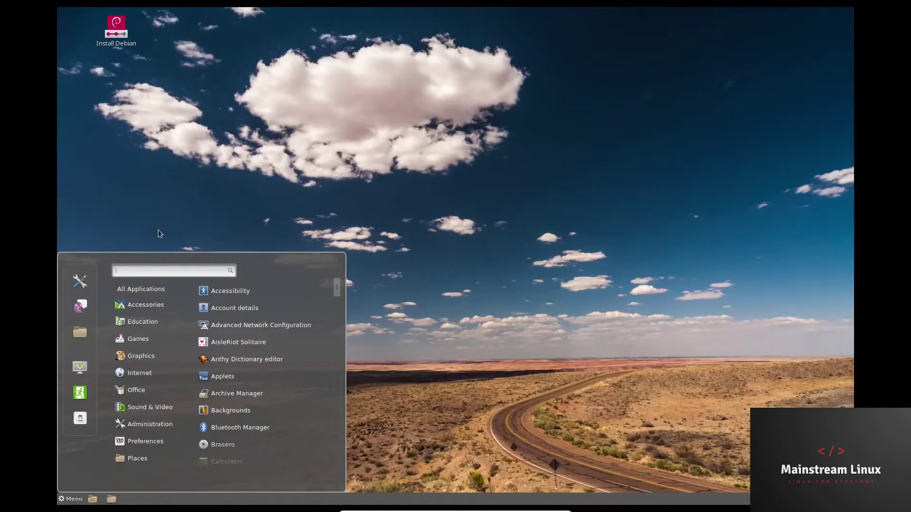
# Browse the Accessories, Games, Graphics, Internet and Office categories in the applications menu
pyautogui.moveTo(149, 310)
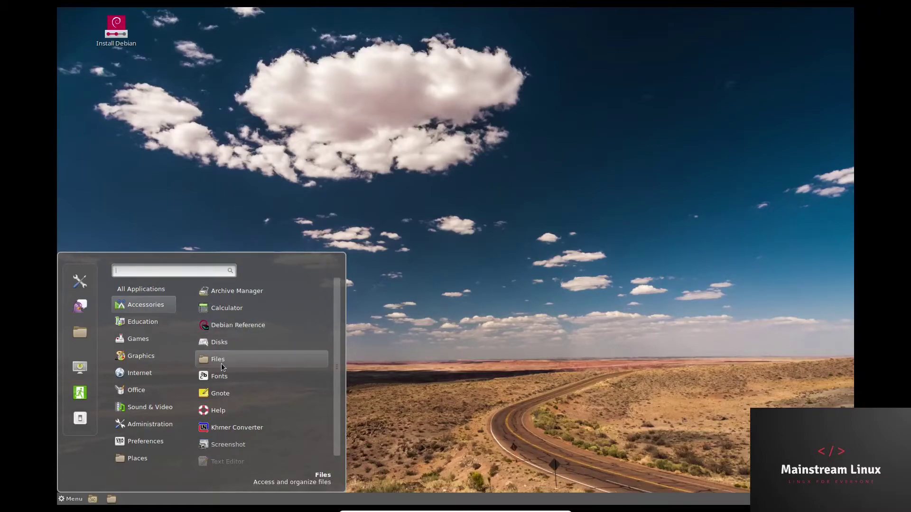
pyautogui.scroll(-1, 224, 392)
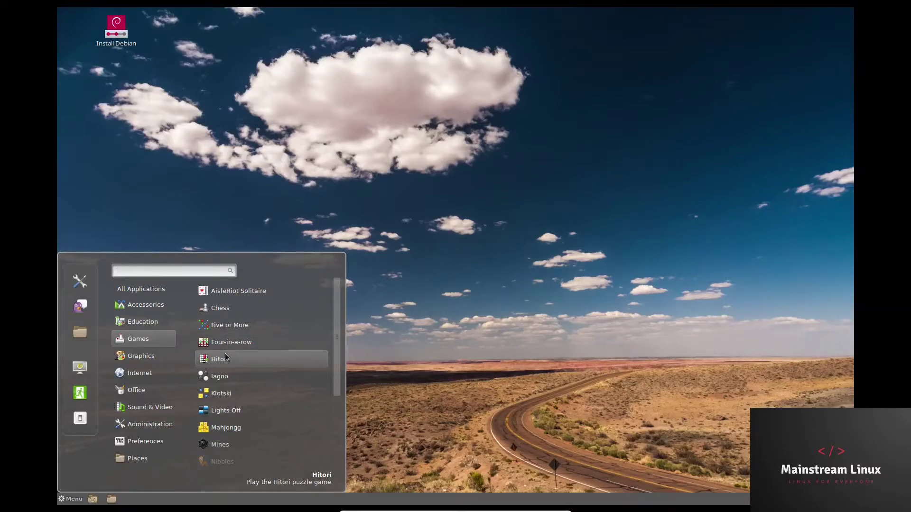
pyautogui.scroll(-3, 228, 379)
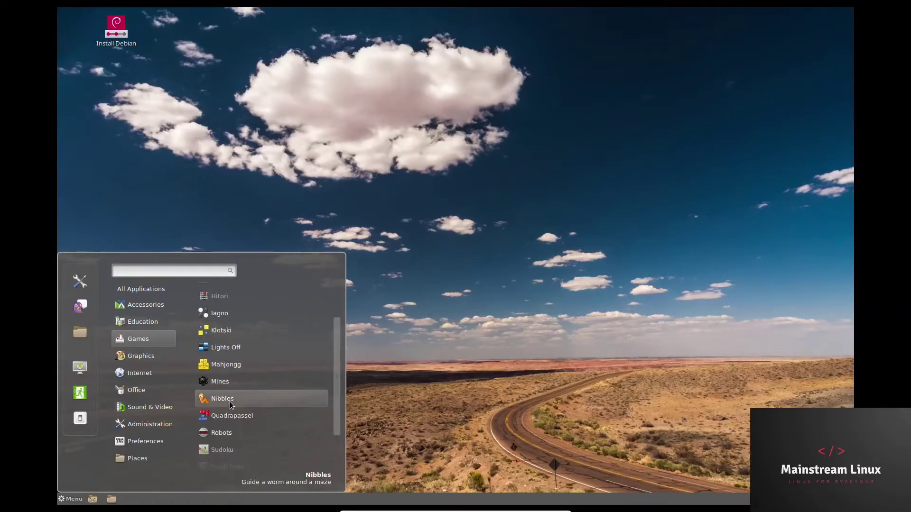
pyautogui.moveTo(140, 357)
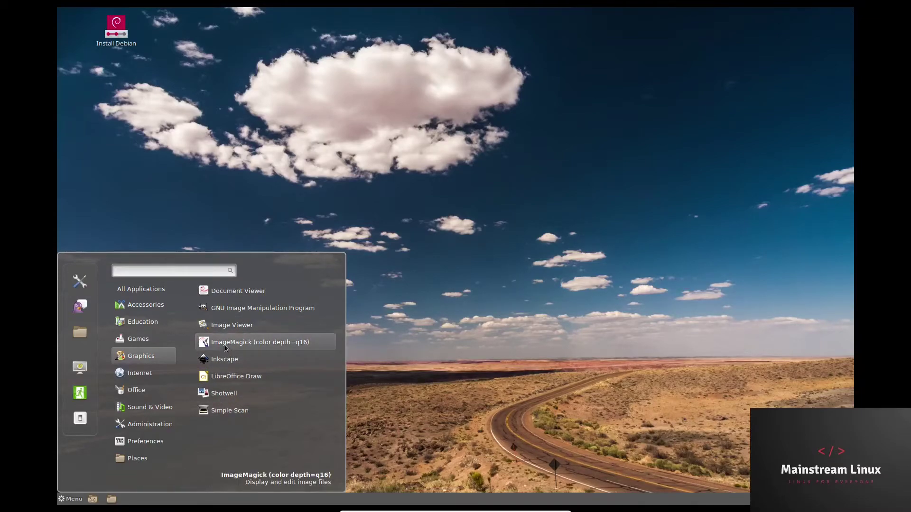
pyautogui.moveTo(155, 374)
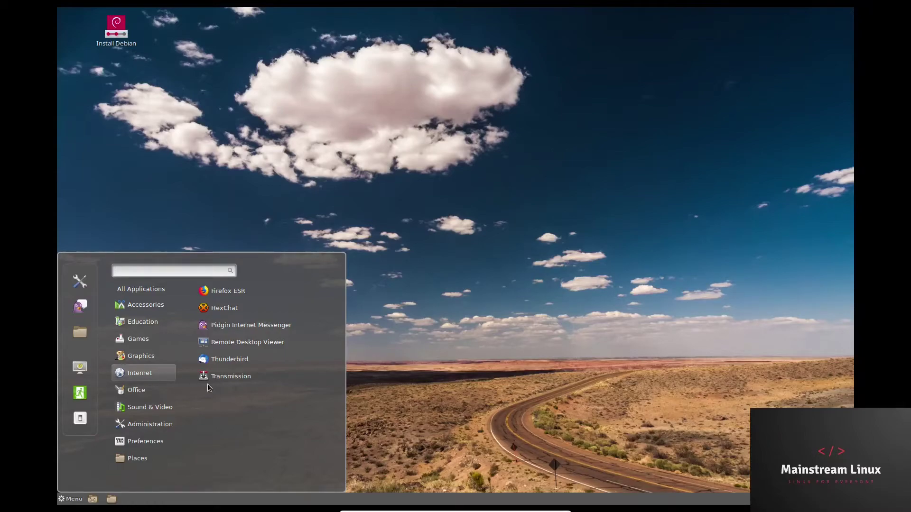
pyautogui.moveTo(134, 394)
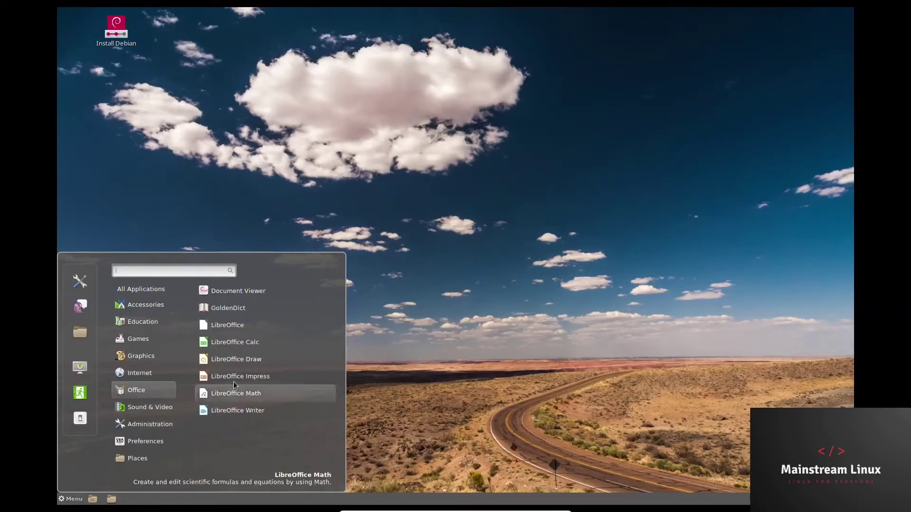
# Launch LibreOffice, start a blank Writer document and confirm the version is 6.1.5.2
pyautogui.click(218, 326)
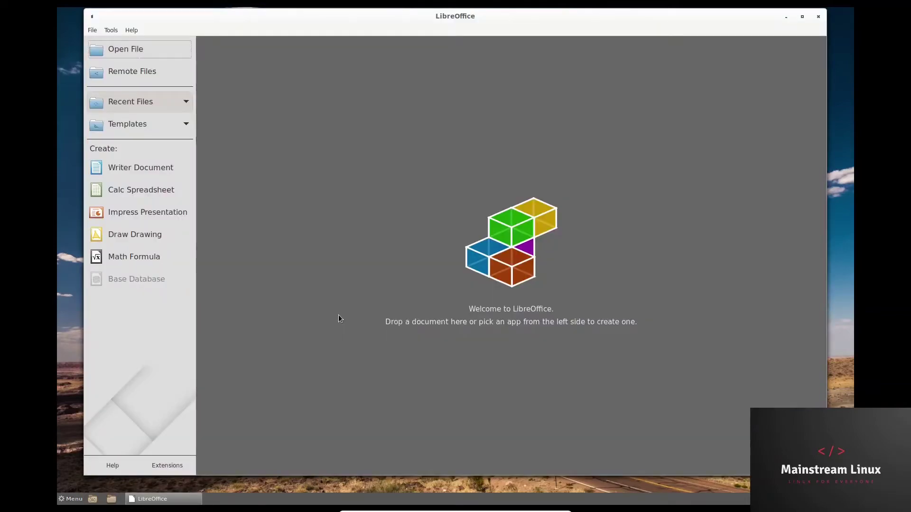
pyautogui.click(123, 170)
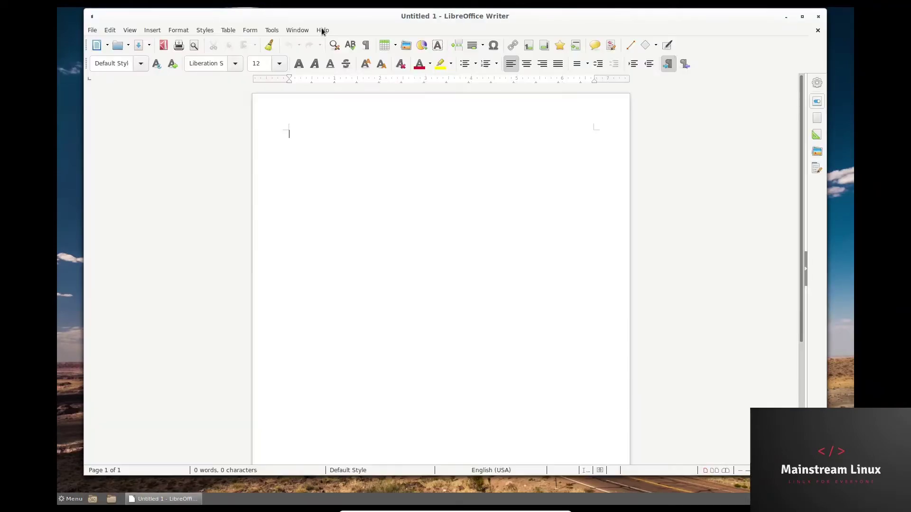
pyautogui.click(323, 30)
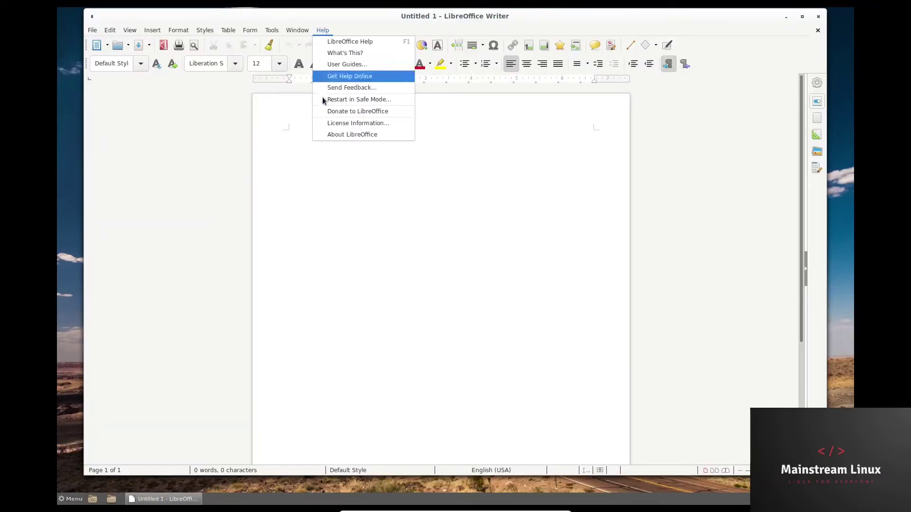
pyautogui.click(337, 135)
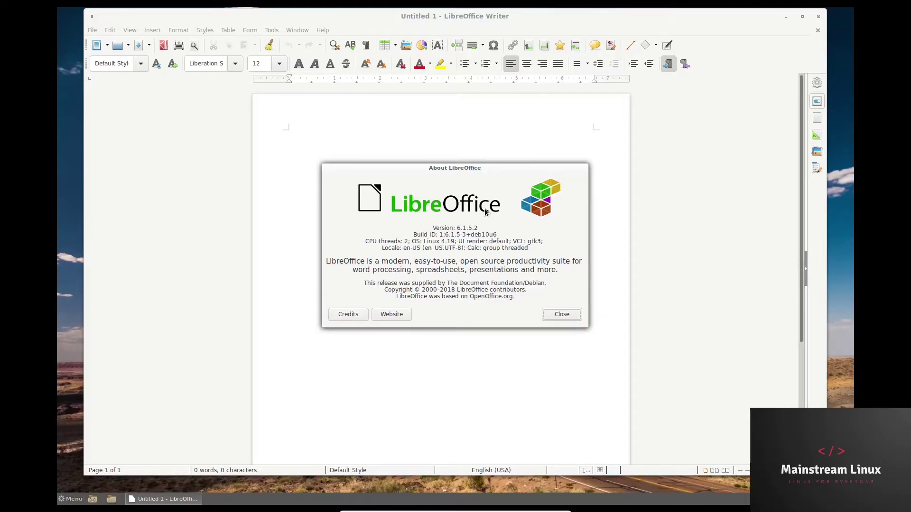
pyautogui.click(562, 315)
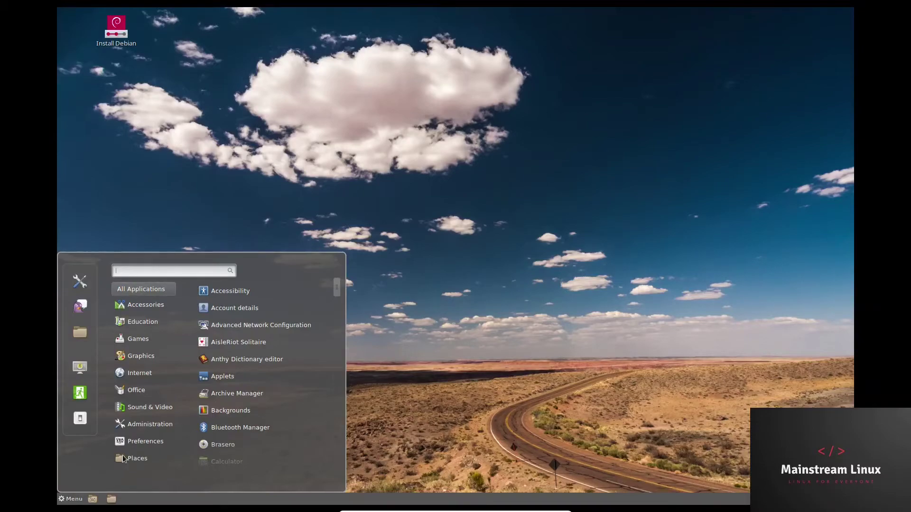
# Move through the Office and Sound & Video menu categories toward Administration
pyautogui.moveTo(131, 391)
pyautogui.moveTo(135, 411)
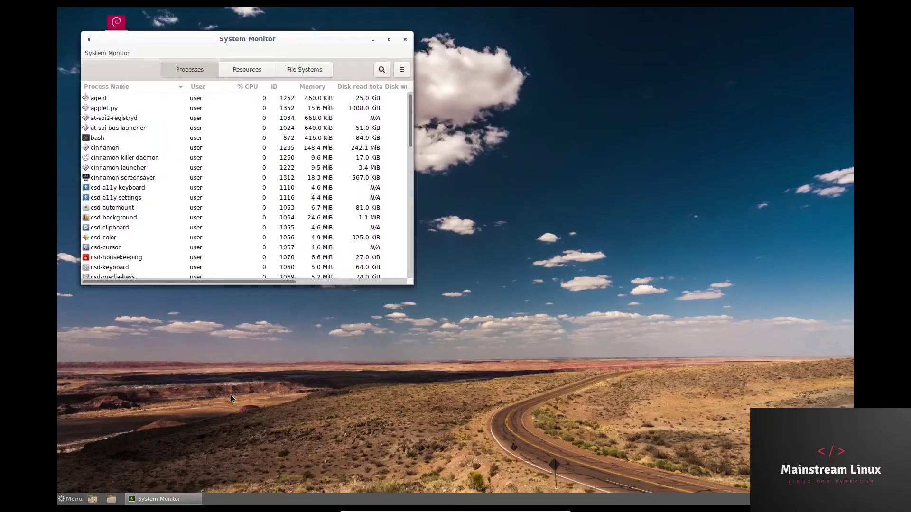
# Move and enlarge System Monitor to review its Resources graphs, including 46.3% memory use, then close it
pyautogui.click(239, 72)
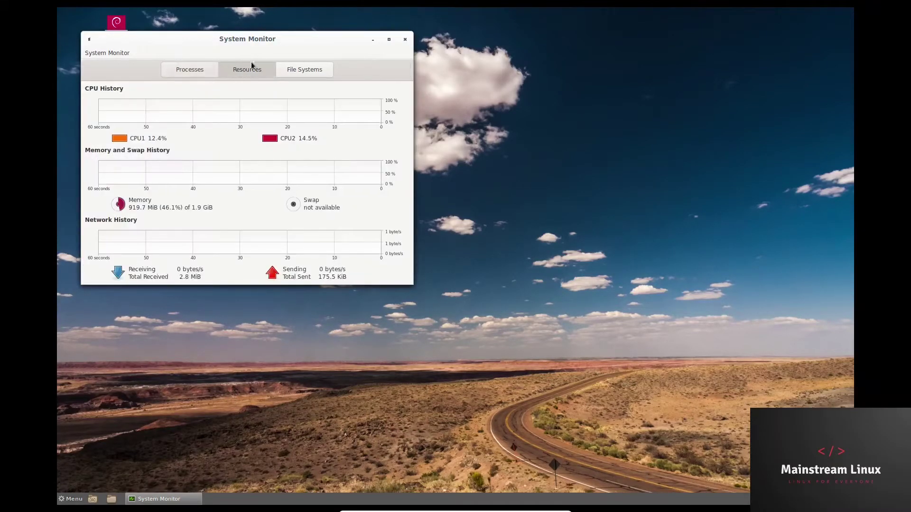
pyautogui.moveTo(261, 38); pyautogui.dragTo(400, 26)
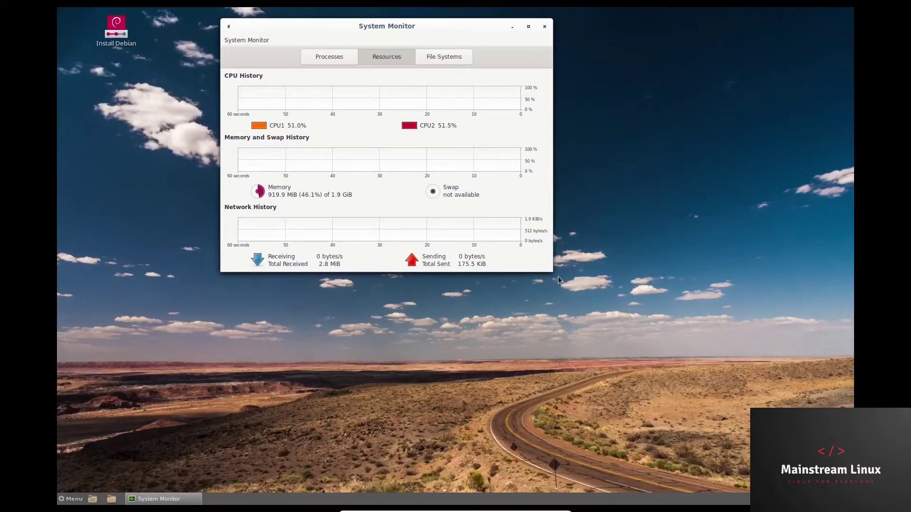
pyautogui.moveTo(552, 271); pyautogui.dragTo(695, 388)
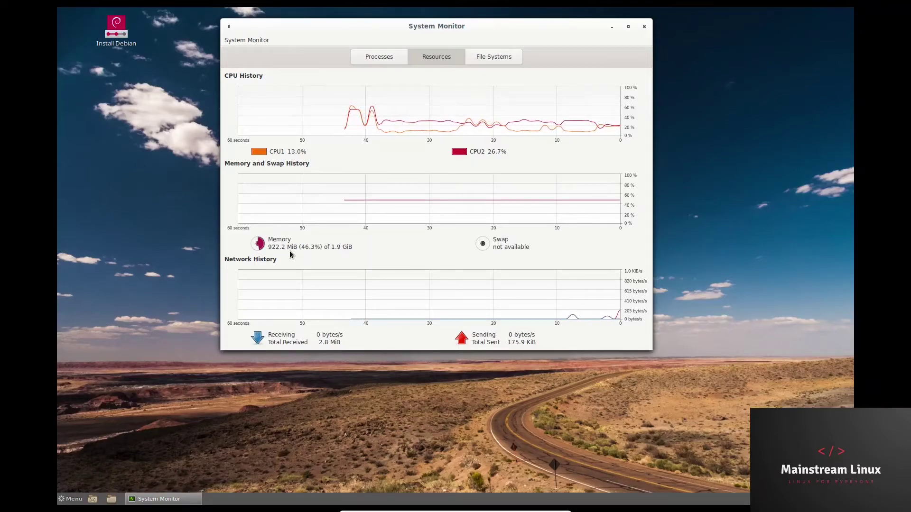
pyautogui.click(644, 26)
# Open the Cinnamon menu and scroll the Preferences category to Network, Notifications, Online Accounts, Panel and Power Management
pyautogui.click(71, 499)
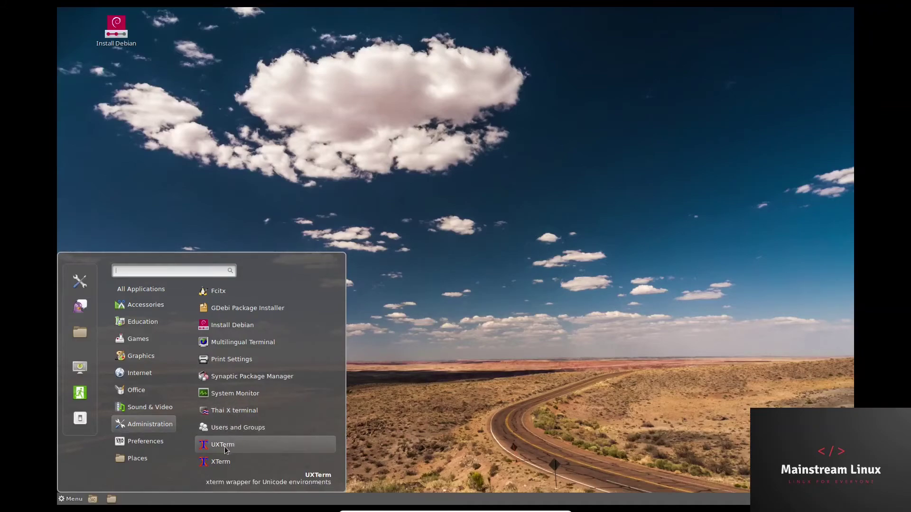
pyautogui.moveTo(153, 442)
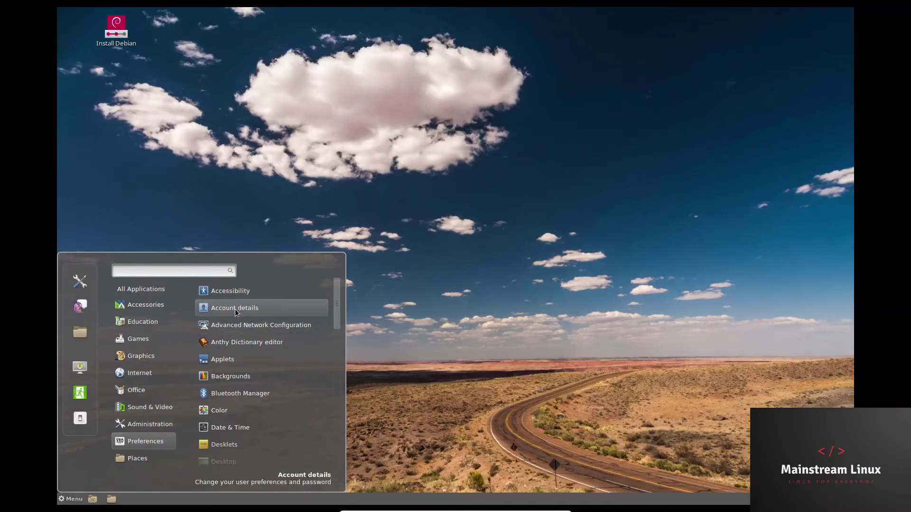
pyautogui.scroll(-6, 239, 369)
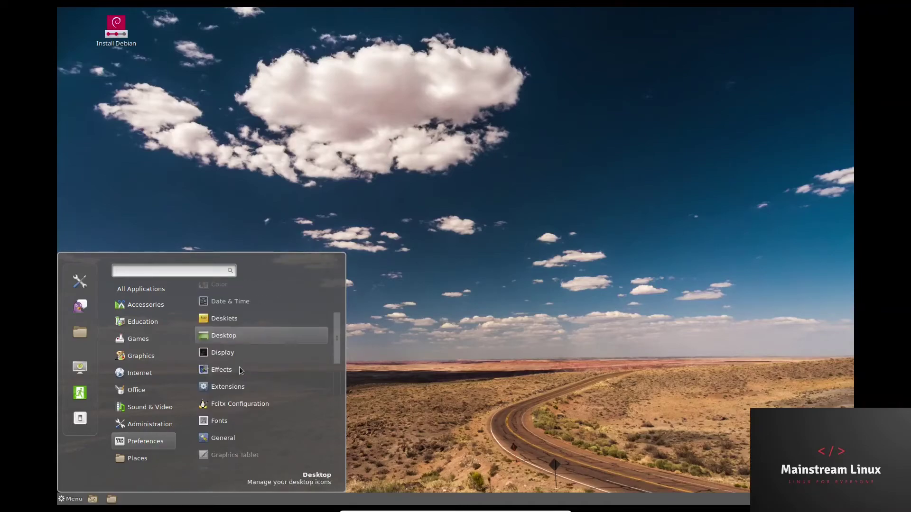
pyautogui.scroll(-6, 242, 363)
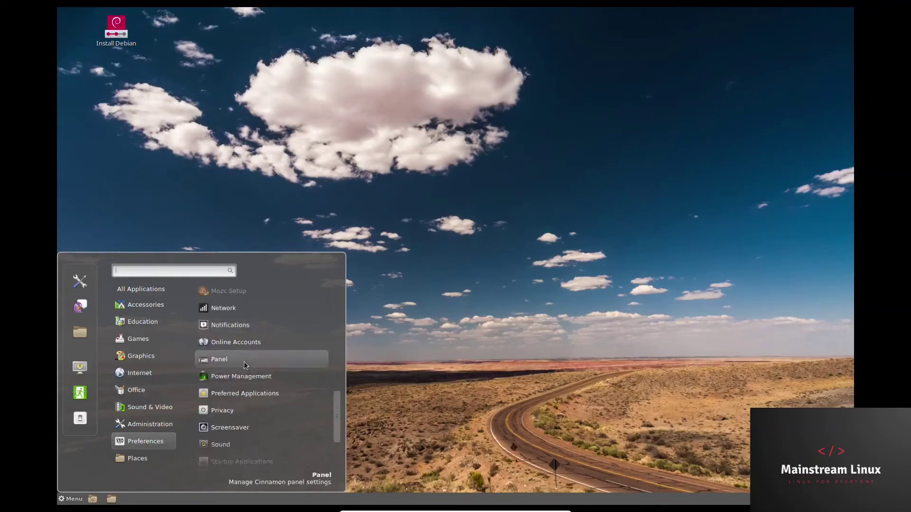